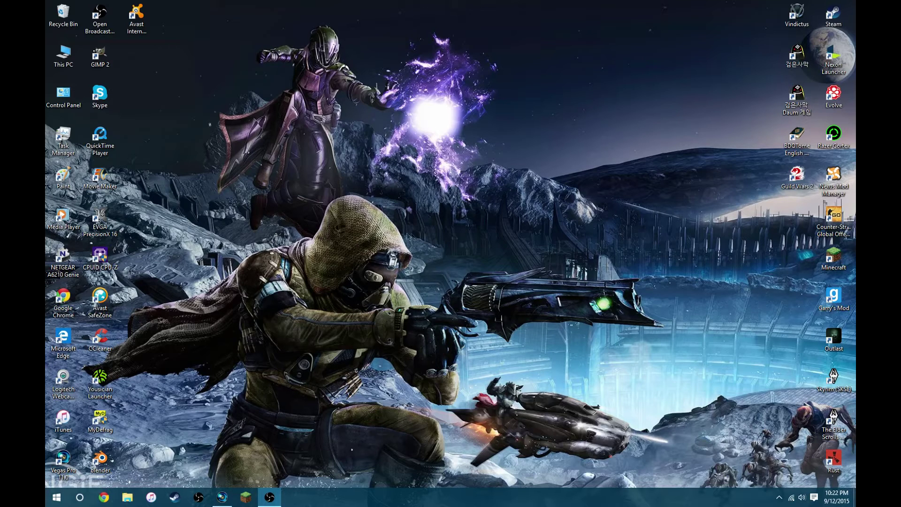
# Open Volume Mixer from the tray speaker icon, showing the headset, Vegas Pro and OBS channels
pyautogui.click(806, 499)
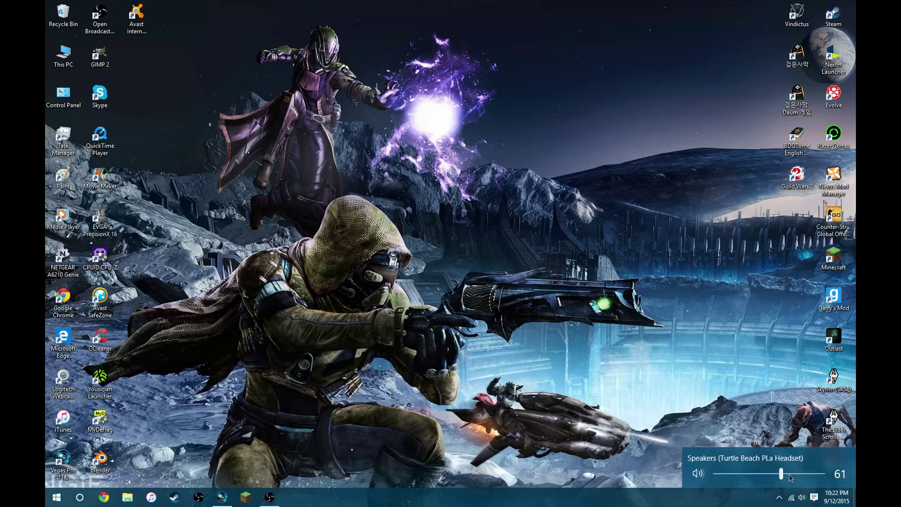
pyautogui.rightClick(803, 500)
pyautogui.click(802, 445)
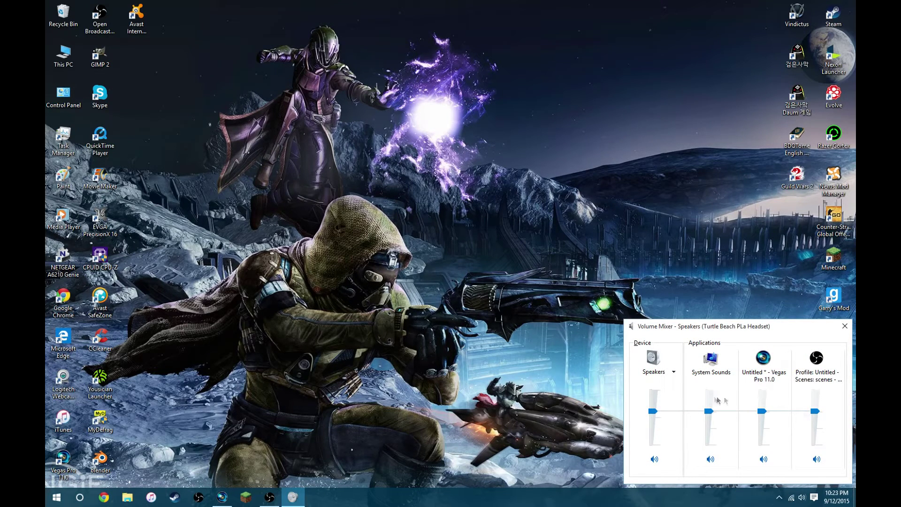
# Open the Speakers properties Enhancements and bring up the Bass Boost Settings dialog
pyautogui.doubleClick(656, 360)
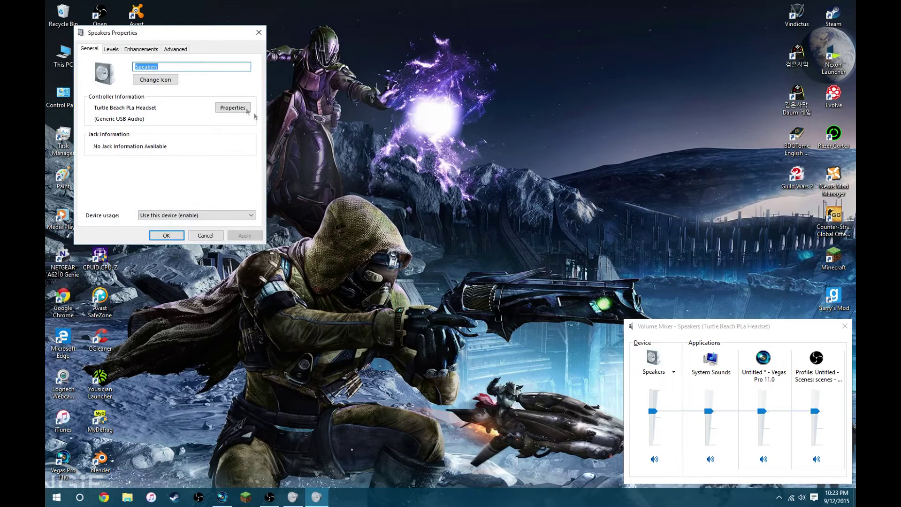
pyautogui.click(141, 48)
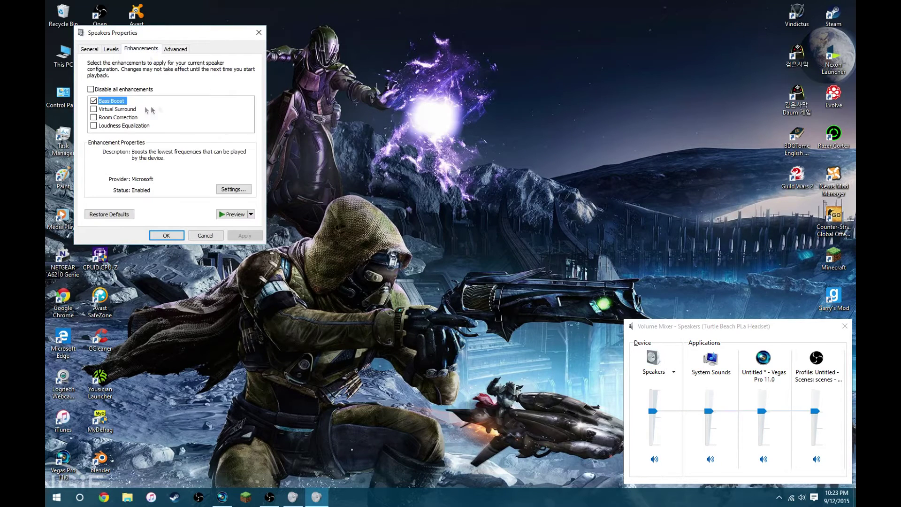
pyautogui.click(233, 188)
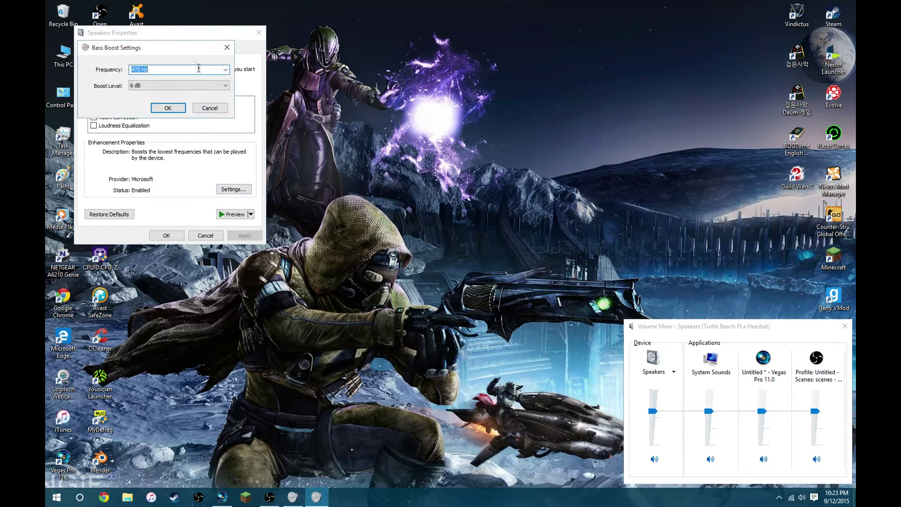
# Check that the boost level stays at 6 dB with 475 Hz, and move the dialog aside
pyautogui.moveTo(193, 49); pyautogui.dragTo(532, 92)
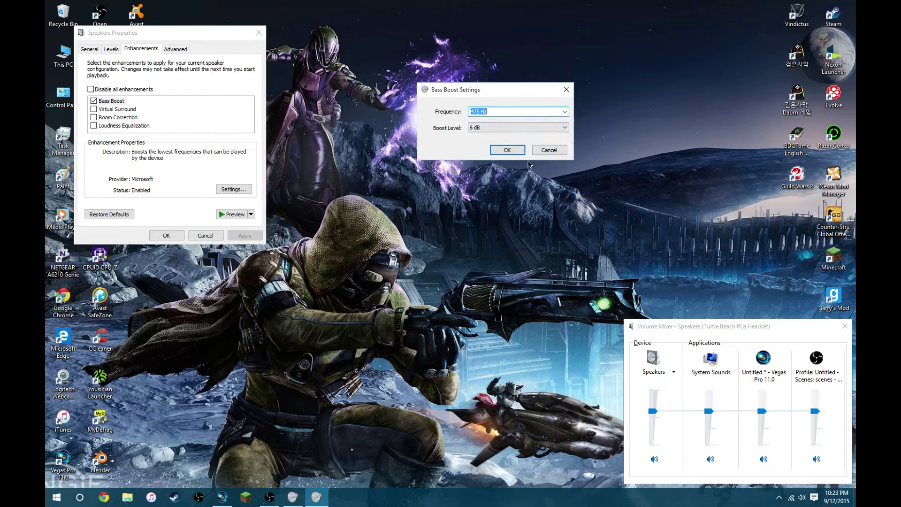
pyautogui.click(556, 127)
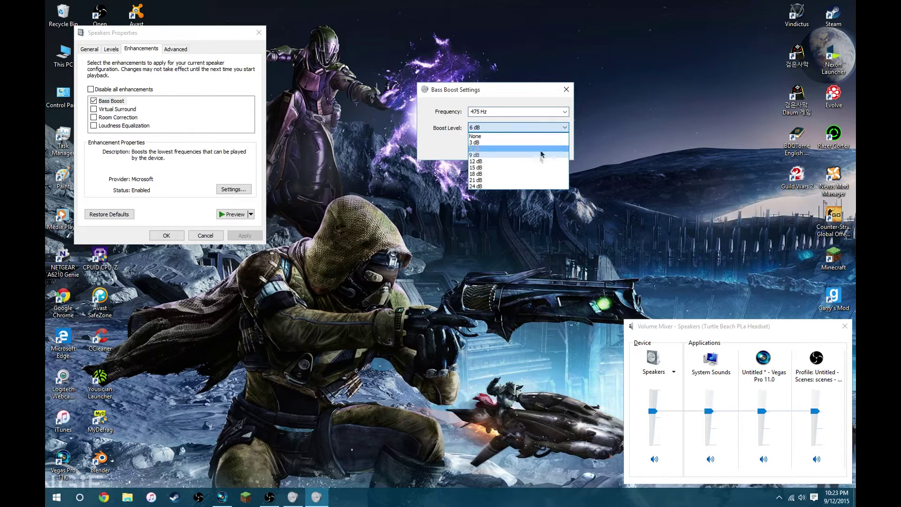
pyautogui.click(537, 143)
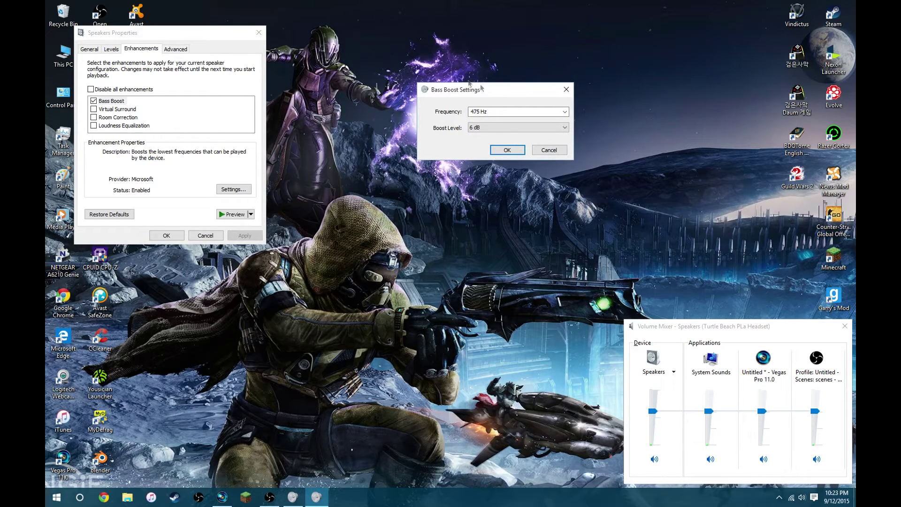
pyautogui.moveTo(514, 98); pyautogui.dragTo(492, 77)
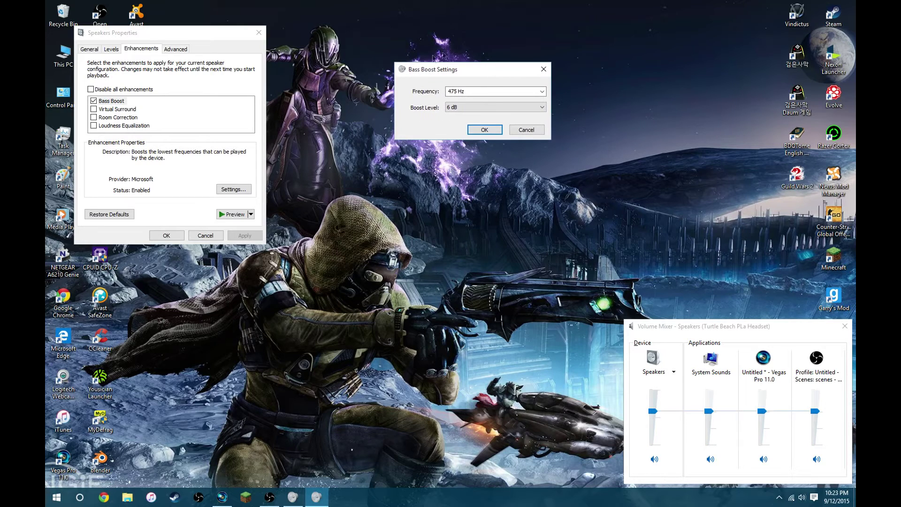
pyautogui.click(80, 497)
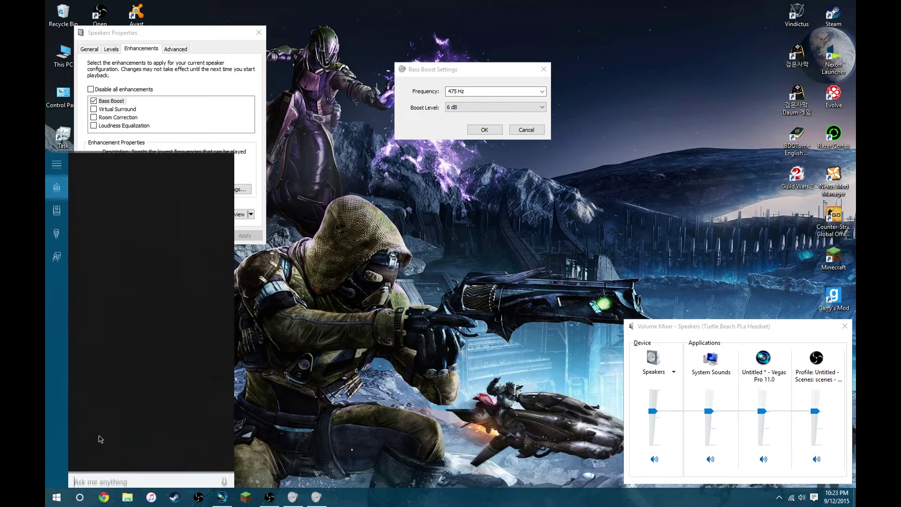
pyautogui.write('realt')
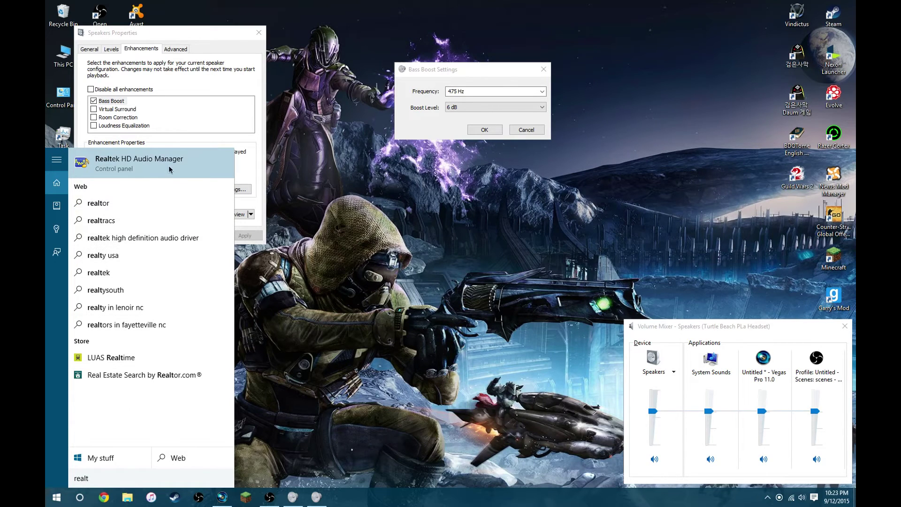
pyautogui.click(486, 74)
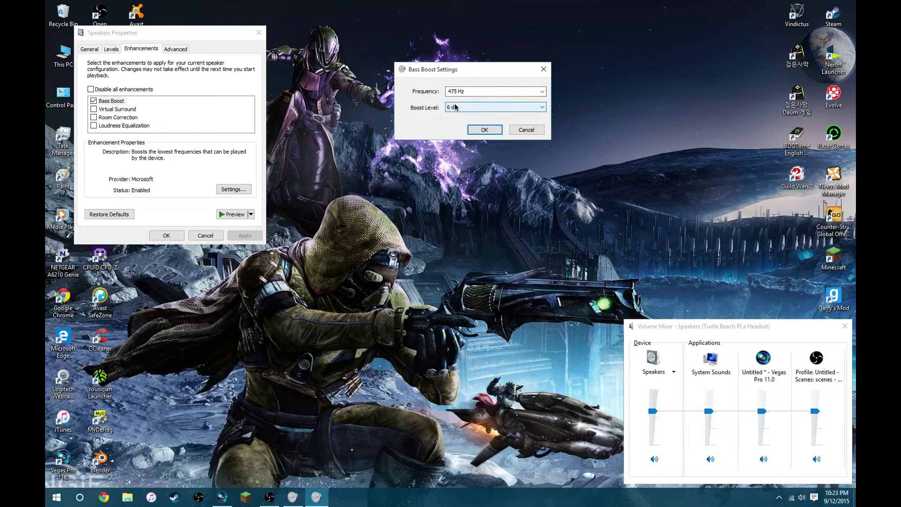